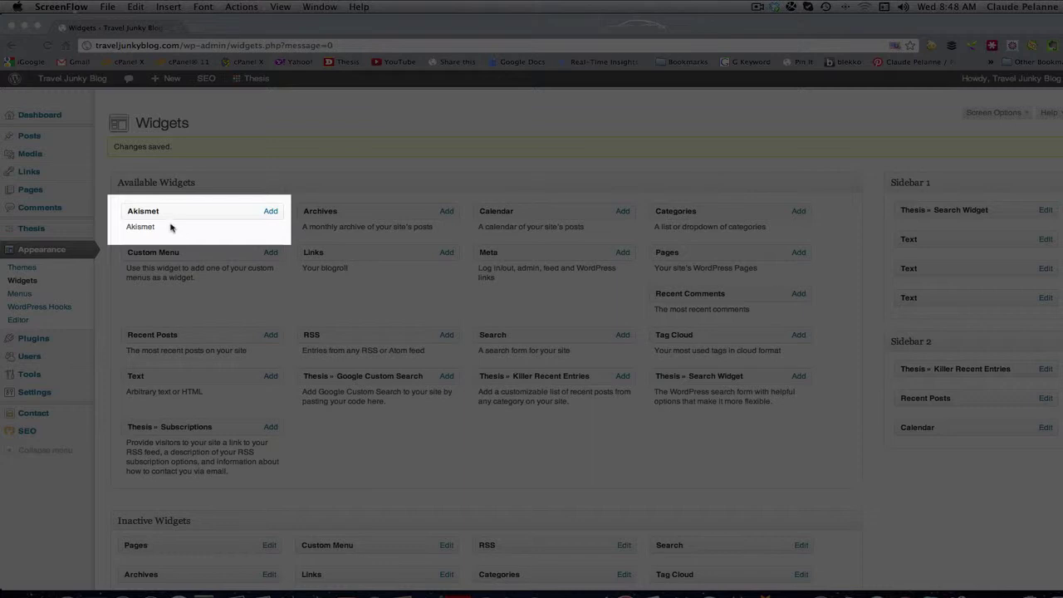
left_click(273, 212)
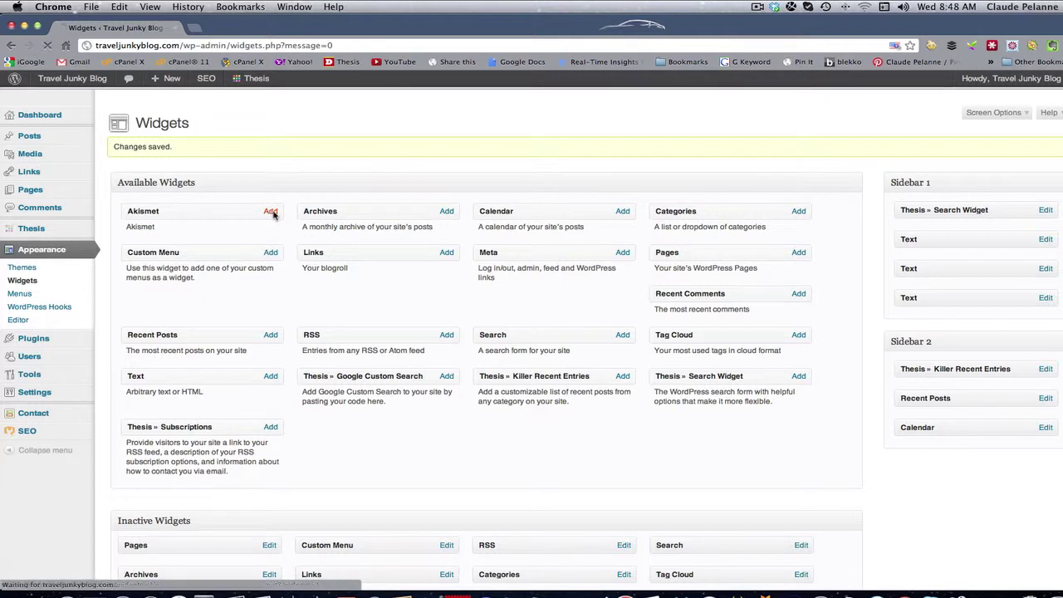
left_click(271, 212)
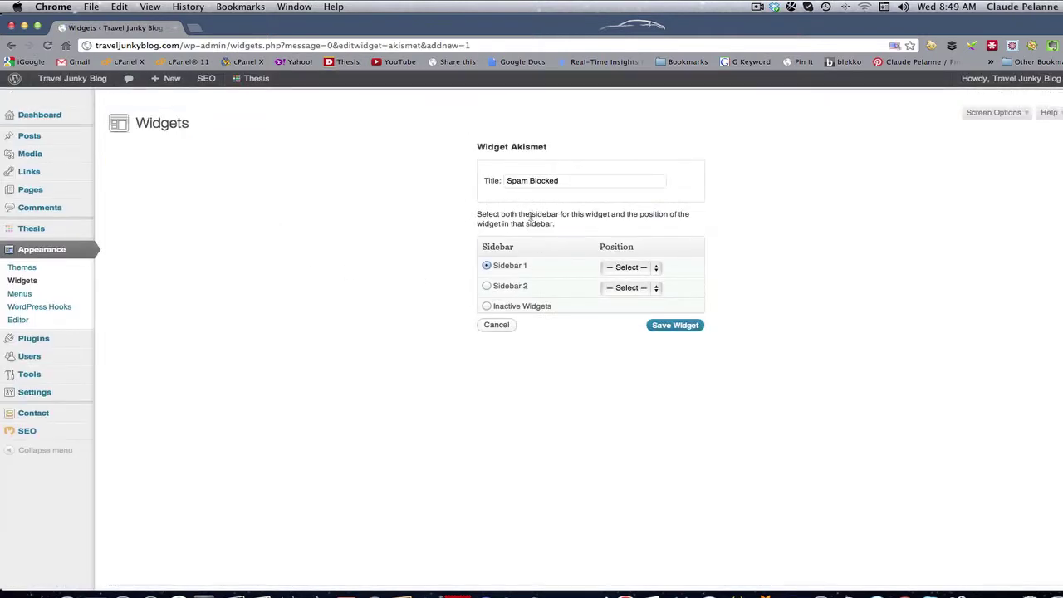
left_click(505, 328)
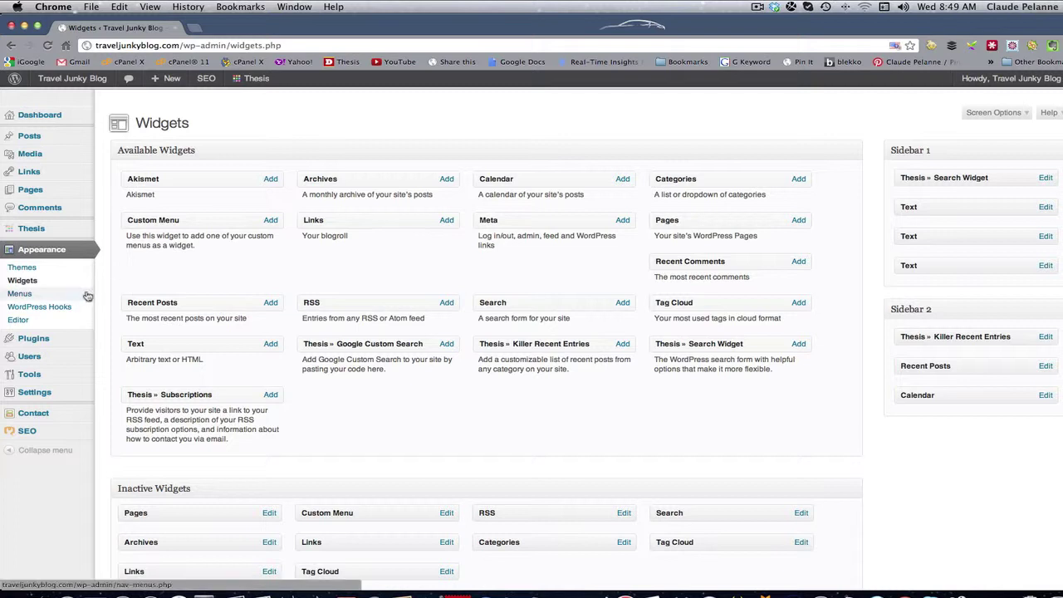
Add a Recent Posts widget to Sidebar 1 and save it
mouse_move(28, 177)
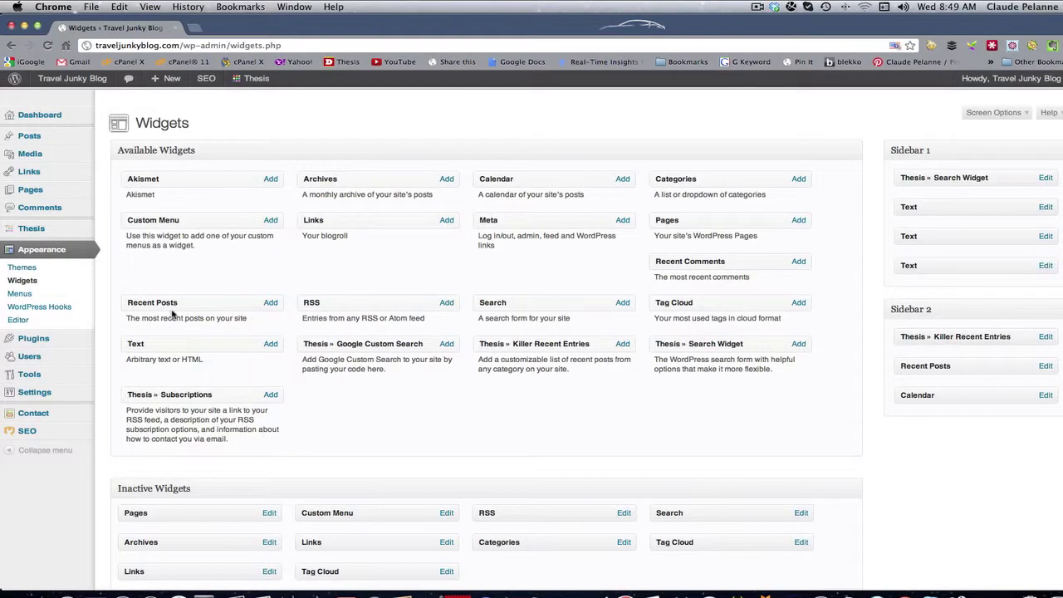
left_click(272, 304)
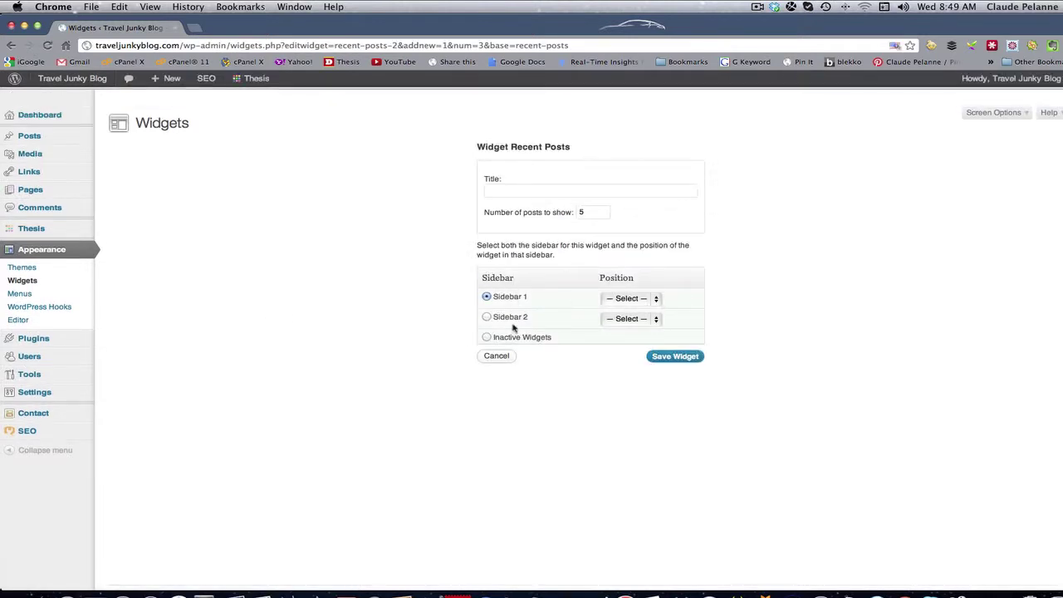
left_click(585, 214)
left_click(672, 358)
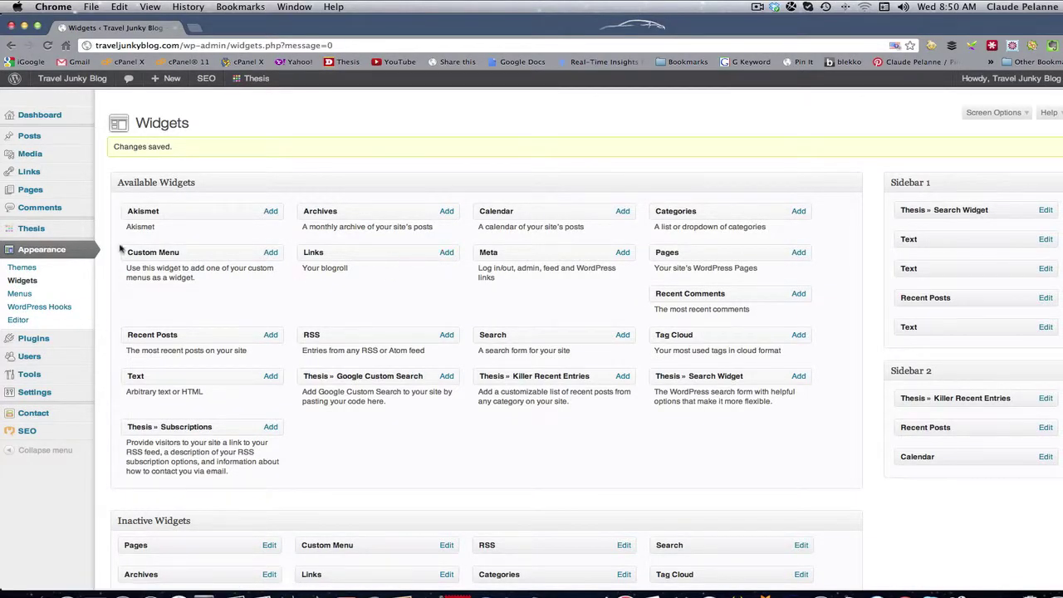
Move the inactive RSS widget titled "Get This RSS Feed" into Sidebar 1 and save it
mouse_move(31, 172)
scroll(685, 349, "down", 3)
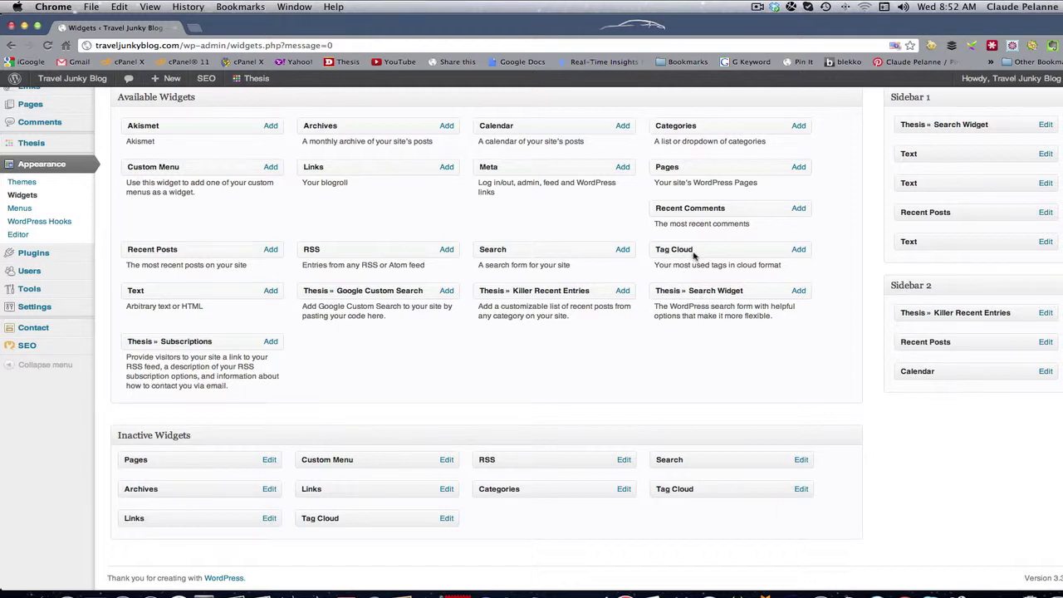
scroll(681, 348, "down", 1)
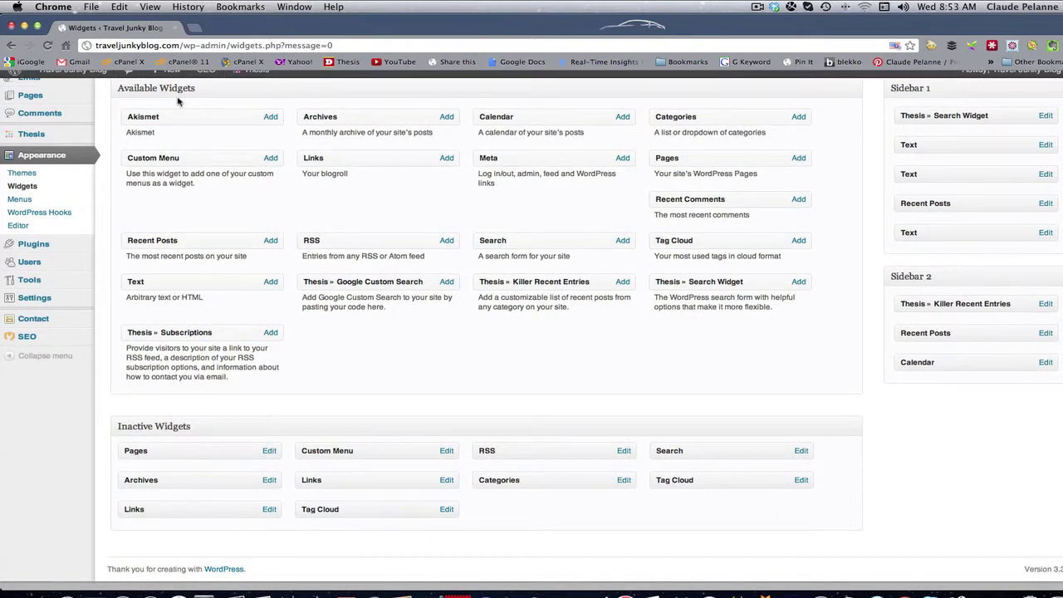
scroll(171, 122, "up", 1)
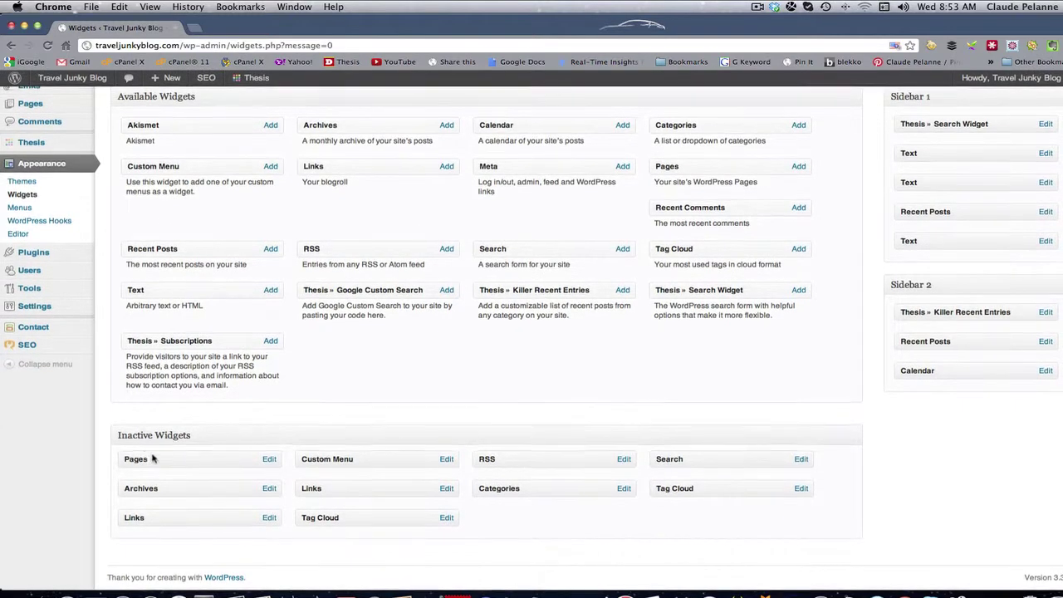
scroll(155, 454, "up", 1)
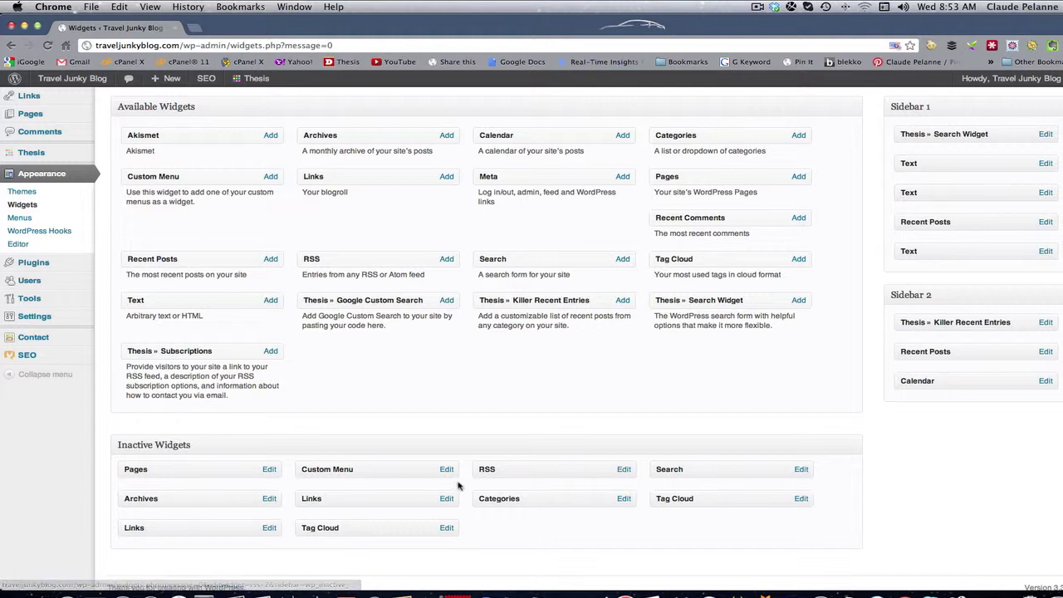
left_click(624, 470)
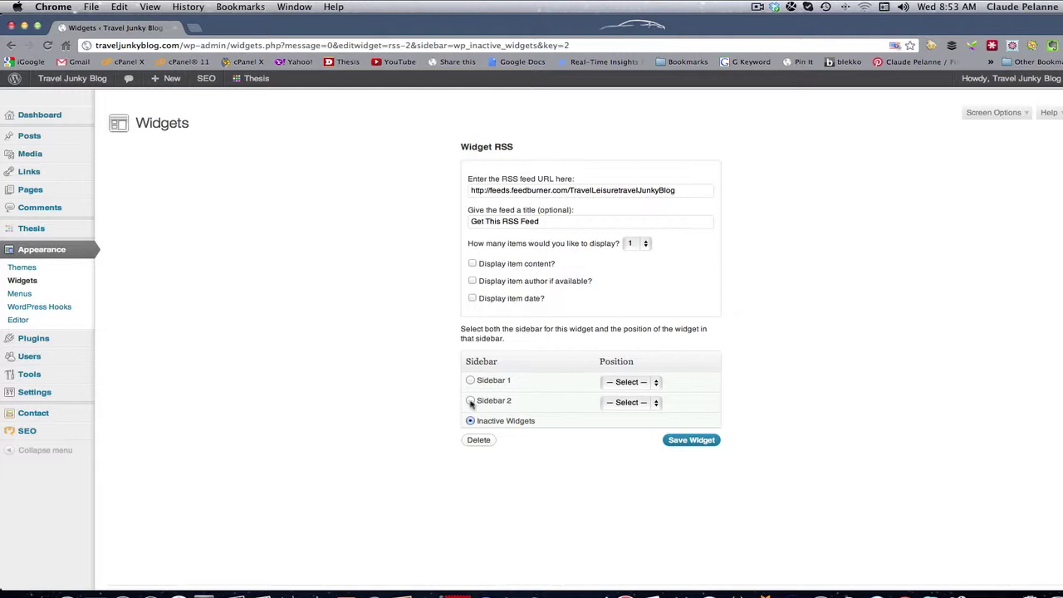
left_click(470, 380)
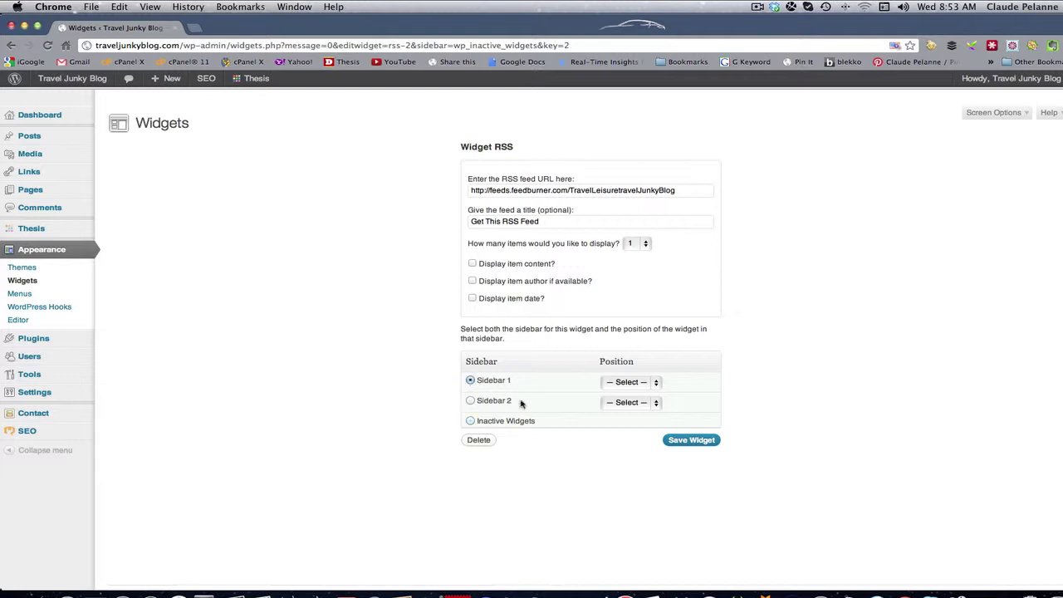
left_click(691, 441)
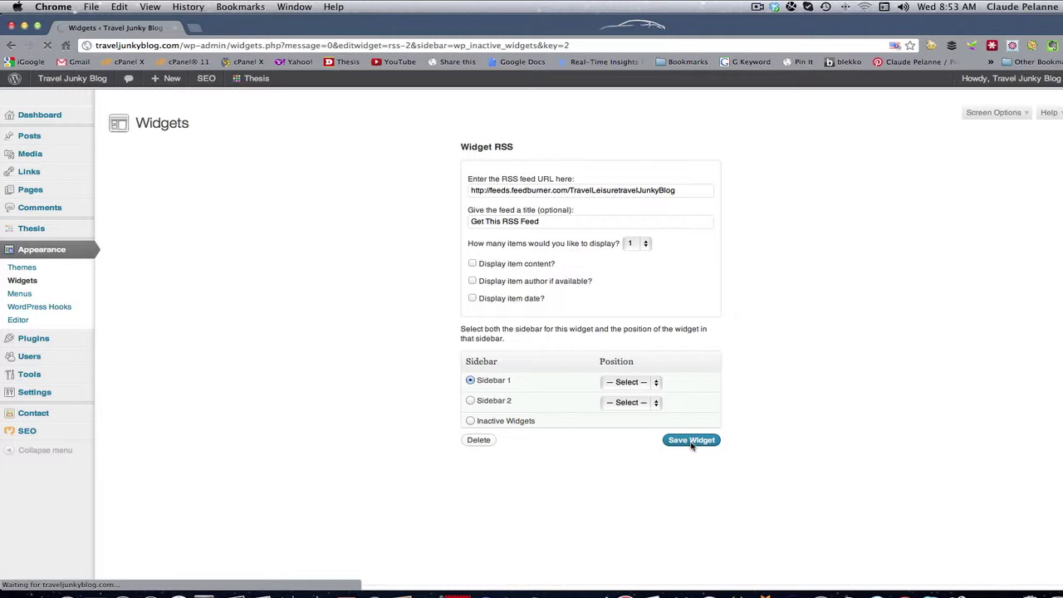
left_click_drag(693, 444, 735, 430)
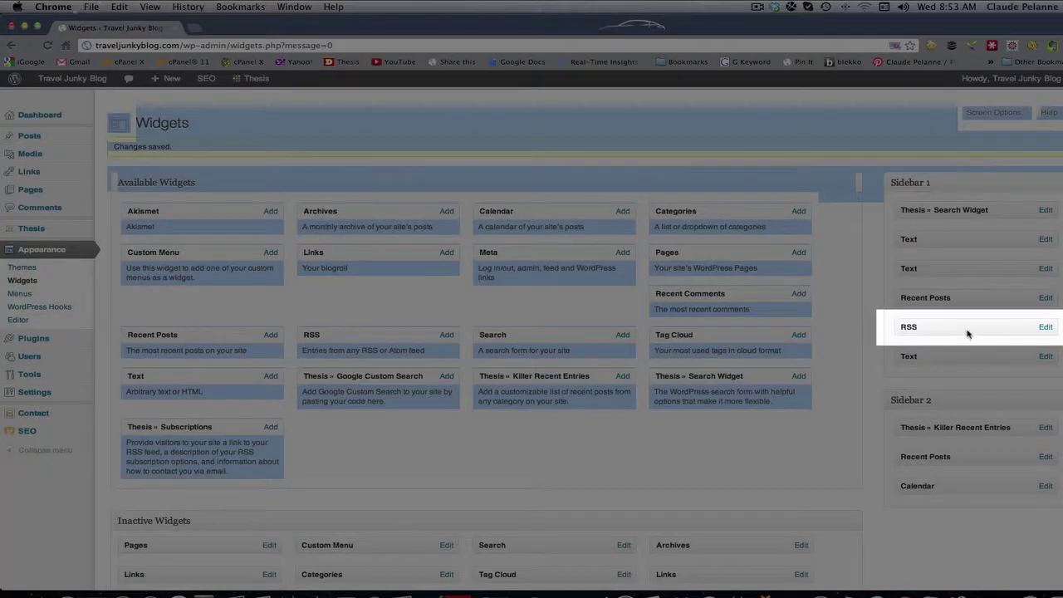
left_click(966, 318)
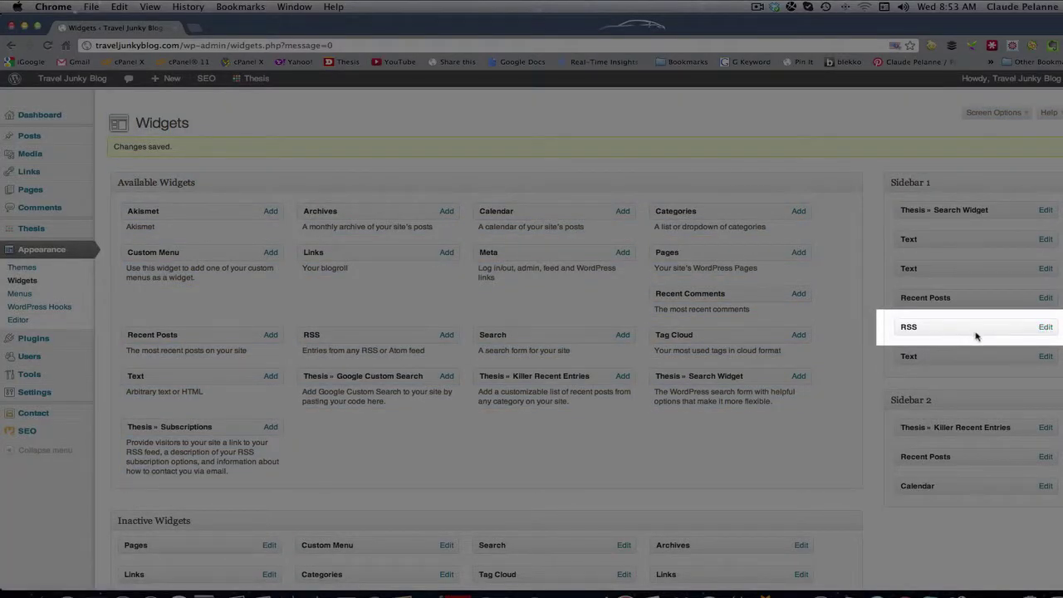
Set the RSS widget's position in Sidebar 1 to 1 and save the widget
left_click(1045, 327)
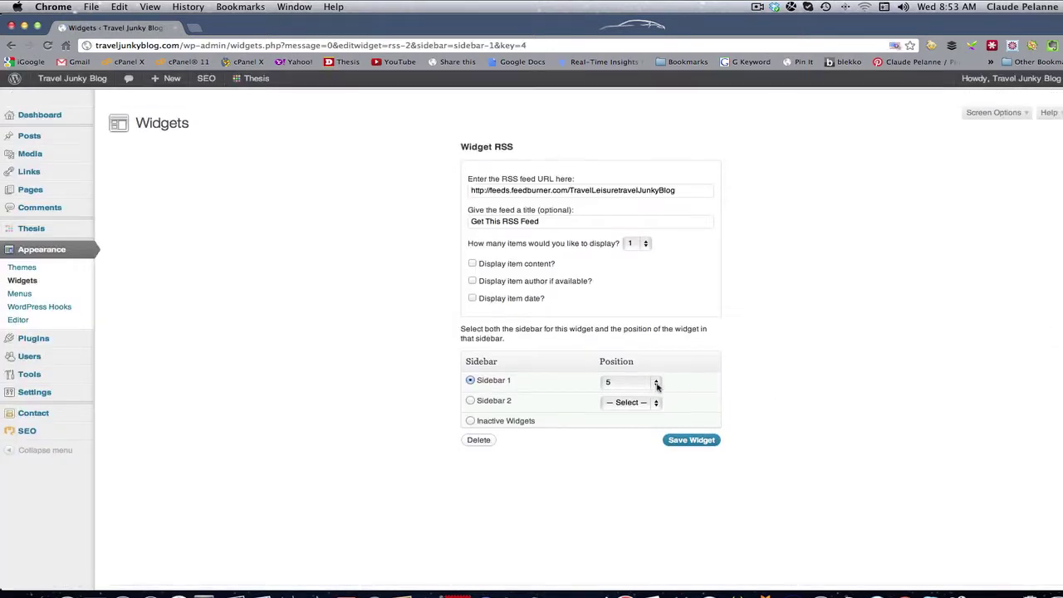
left_click(614, 383)
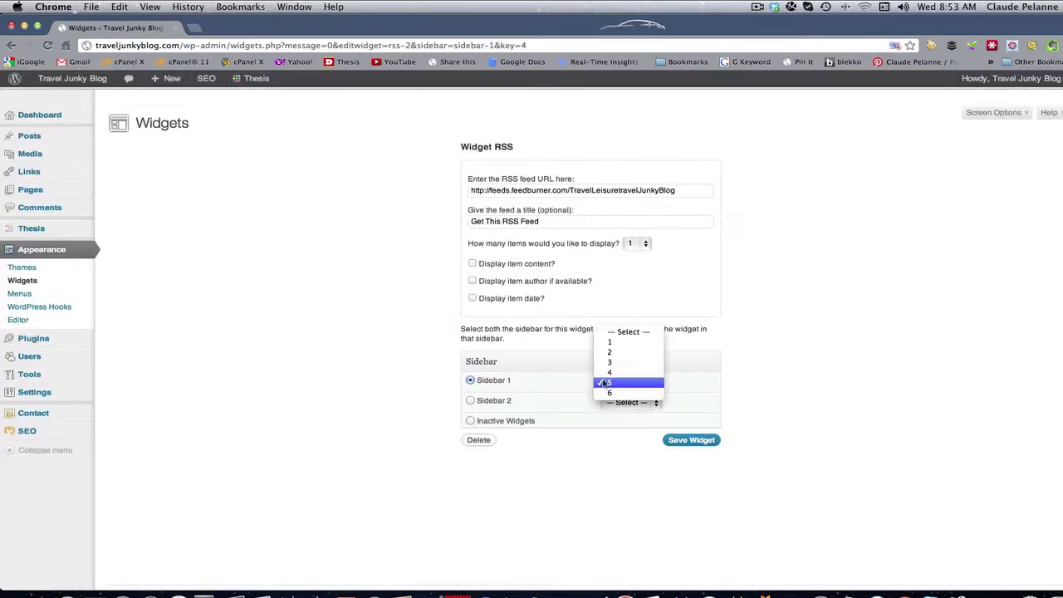
left_click(609, 335)
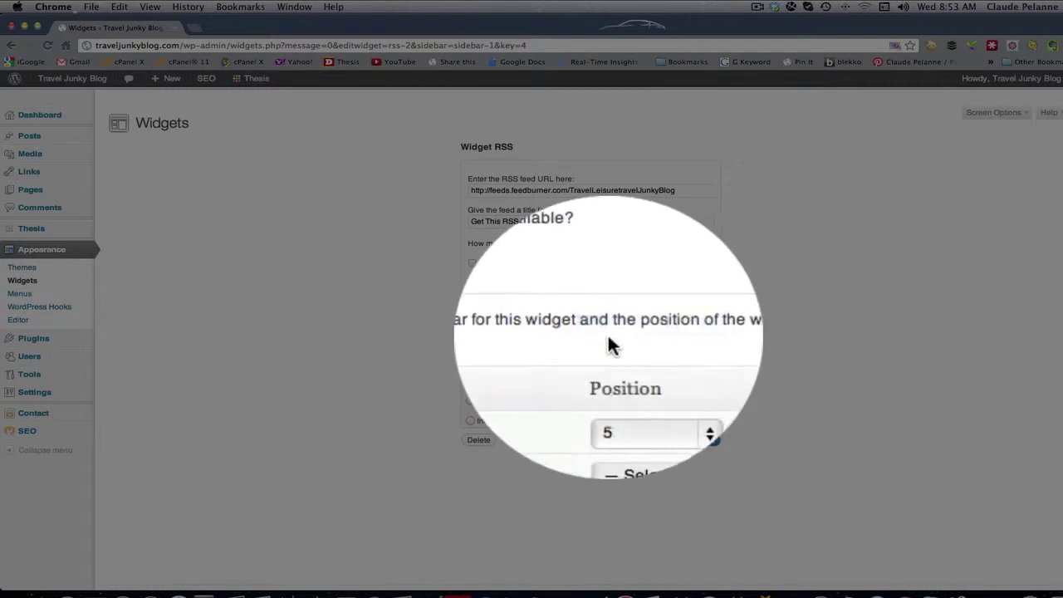
left_click(655, 382)
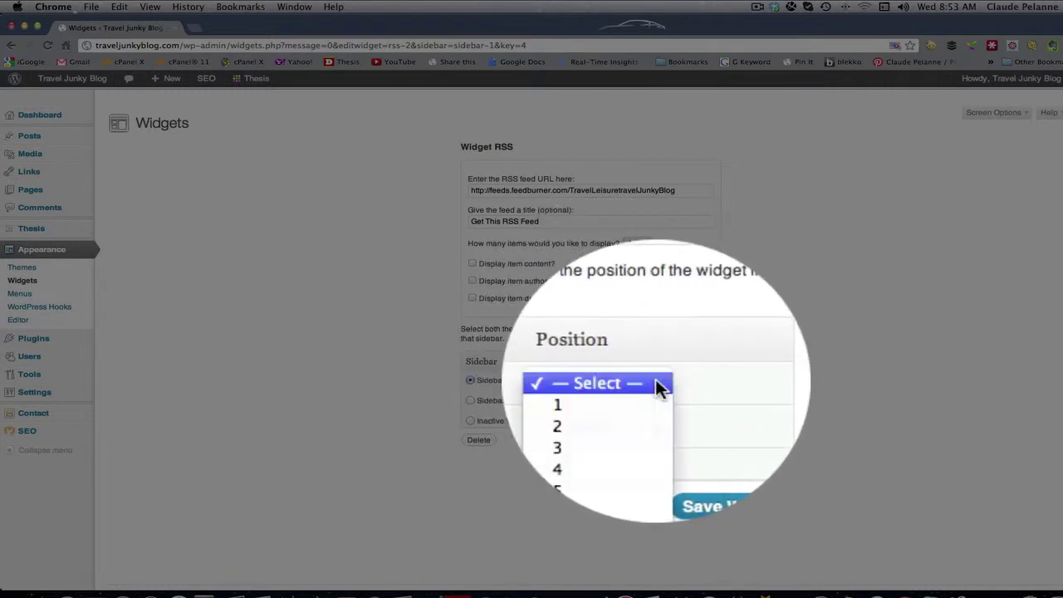
left_click(631, 396)
left_click(692, 441)
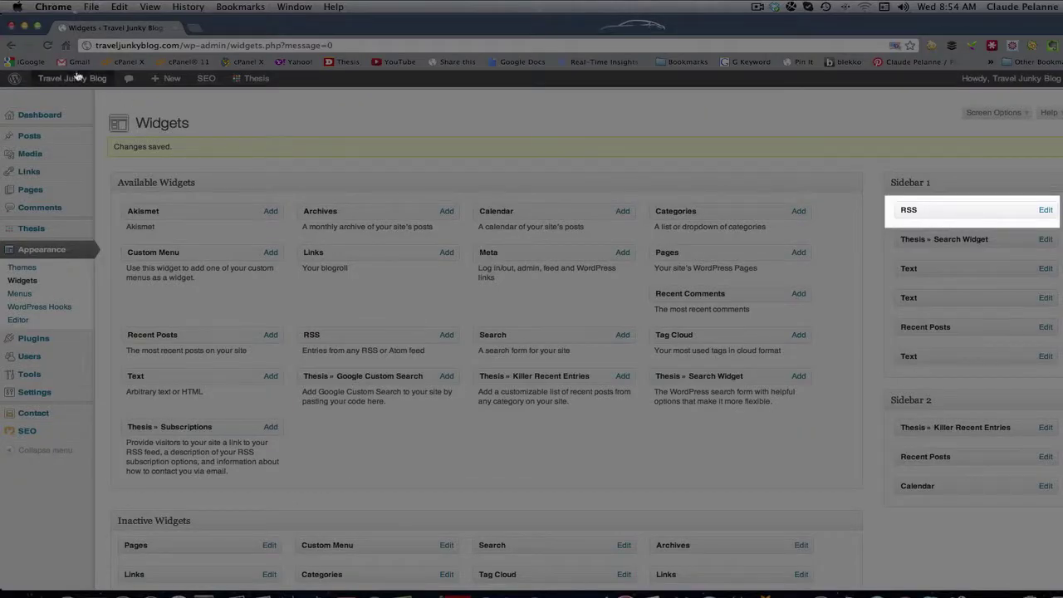
Open the live Travel Junky Blog site in a new browser tab and check its sidebar widgets
mouse_move(67, 78)
right_click(55, 100)
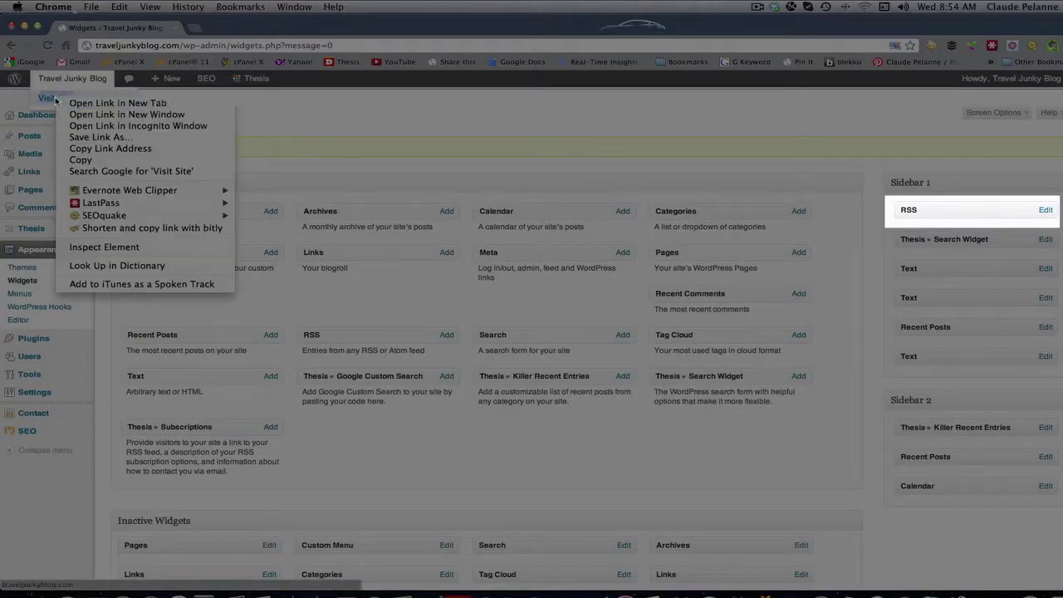
left_click(118, 103)
left_click(224, 30)
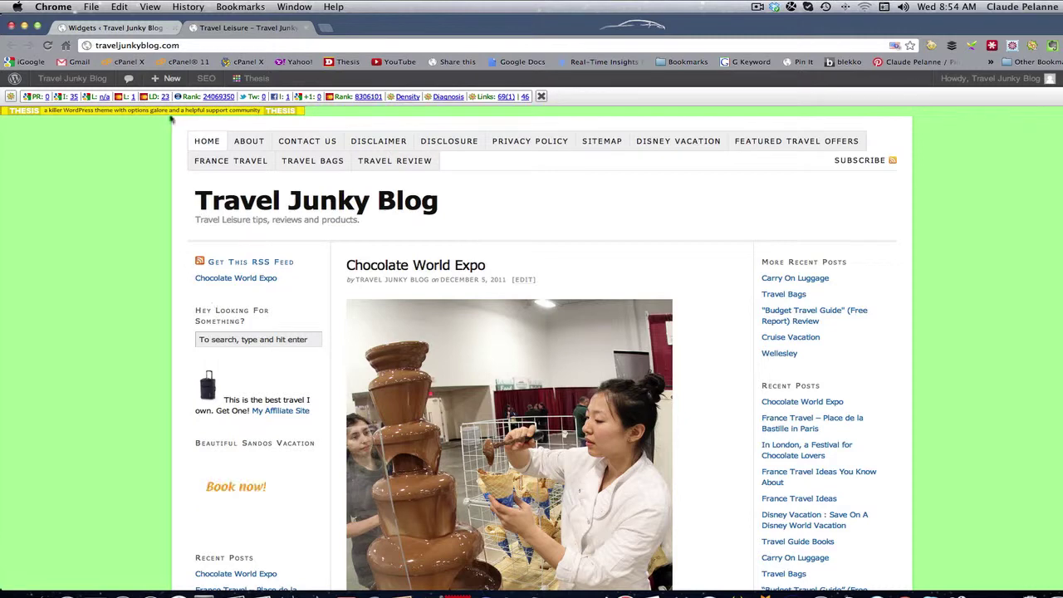
Return to the Widgets admin page and try to delete the inactive Tag Cloud widget listed between Categories and Links
left_click(110, 28)
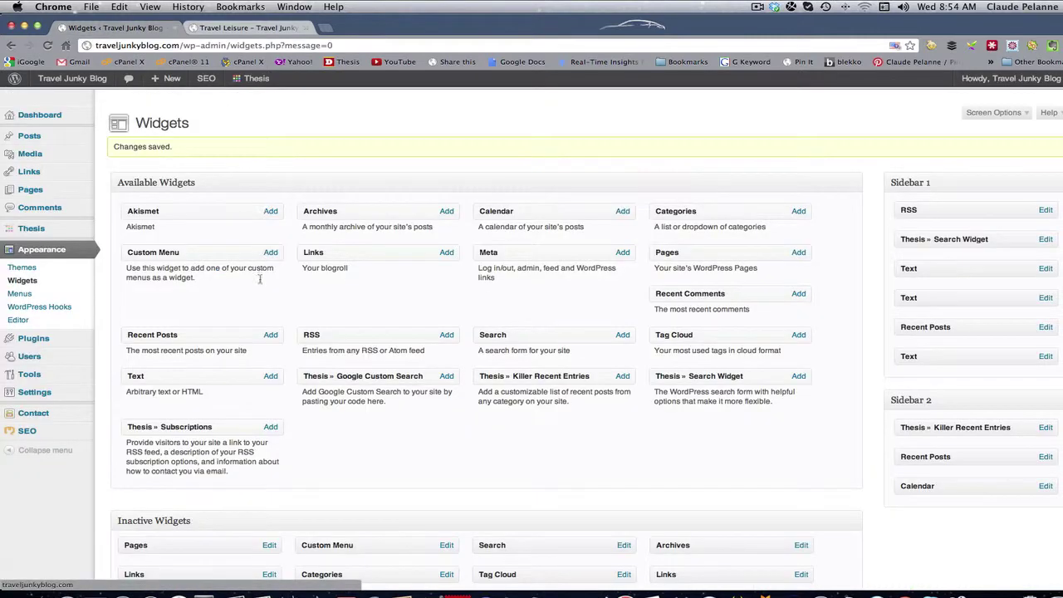
scroll(268, 336, "down", 3)
scroll(267, 336, "up", 2)
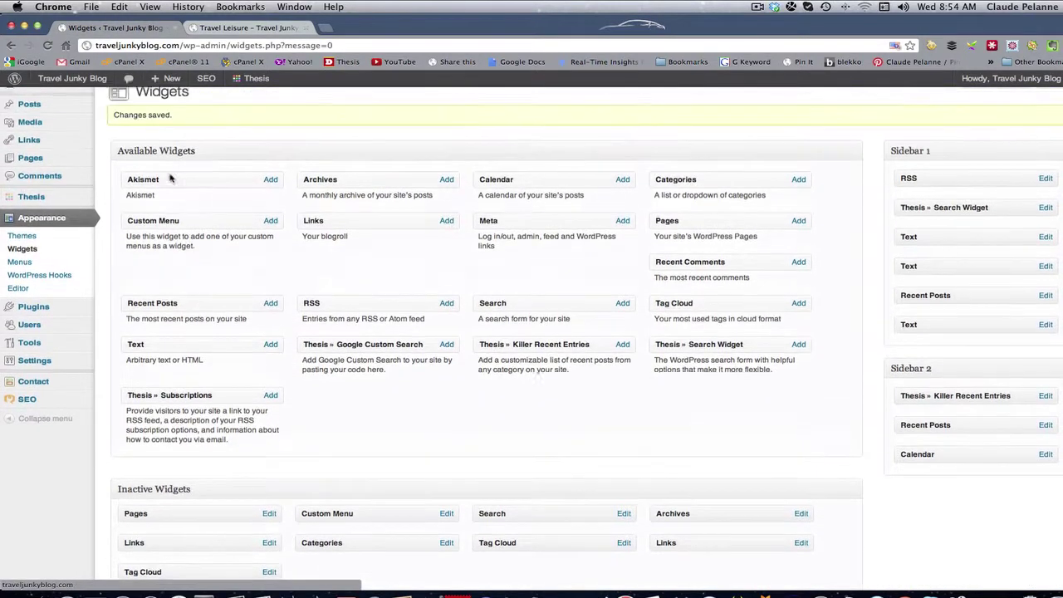
scroll(157, 424, "down", 2)
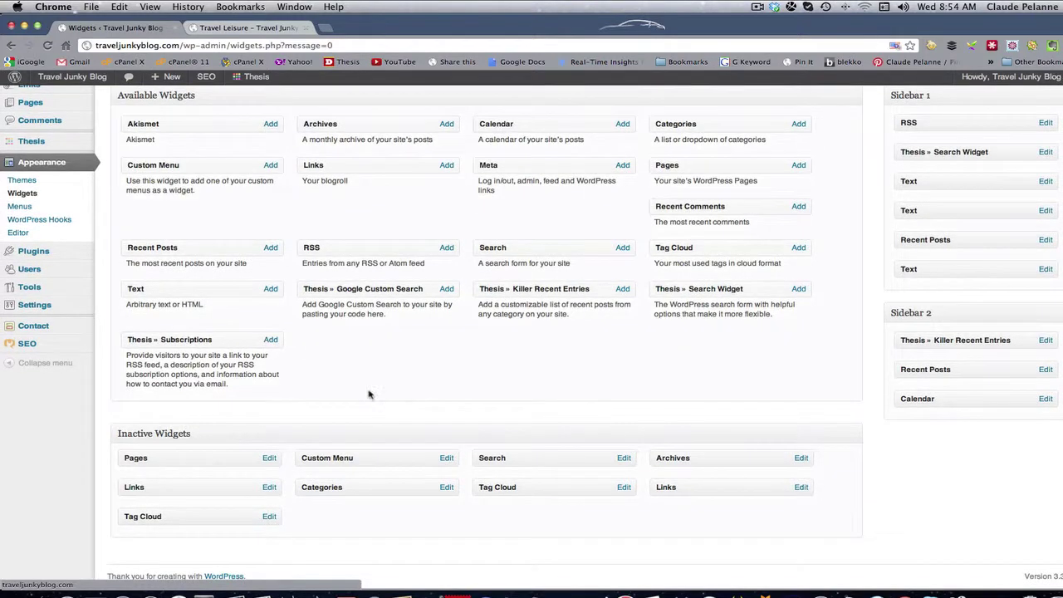
scroll(465, 466, "up", 2)
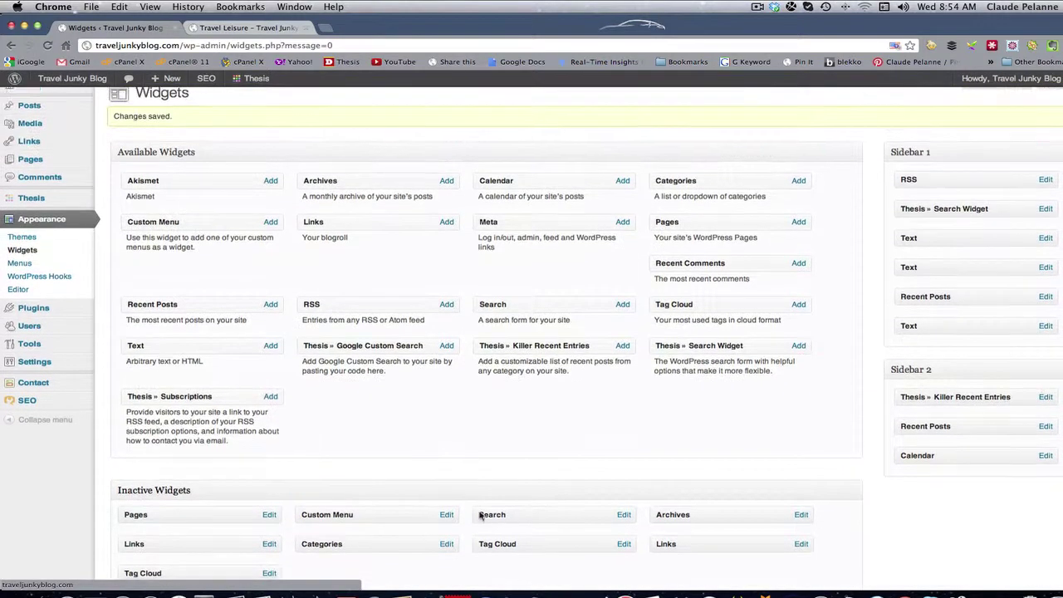
scroll(506, 498, "down", 2)
left_click(624, 489)
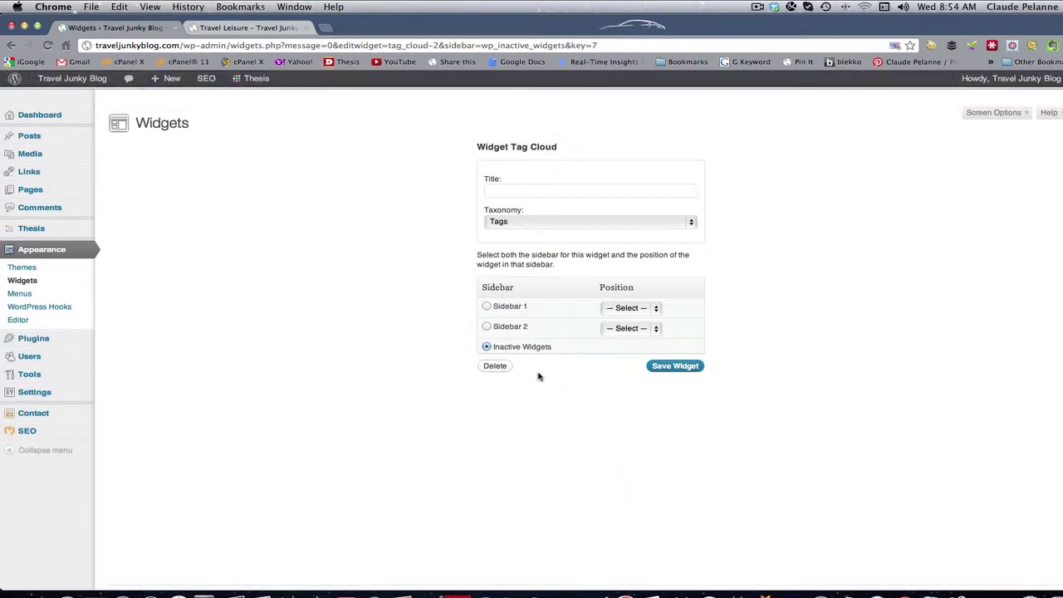
left_click(496, 366)
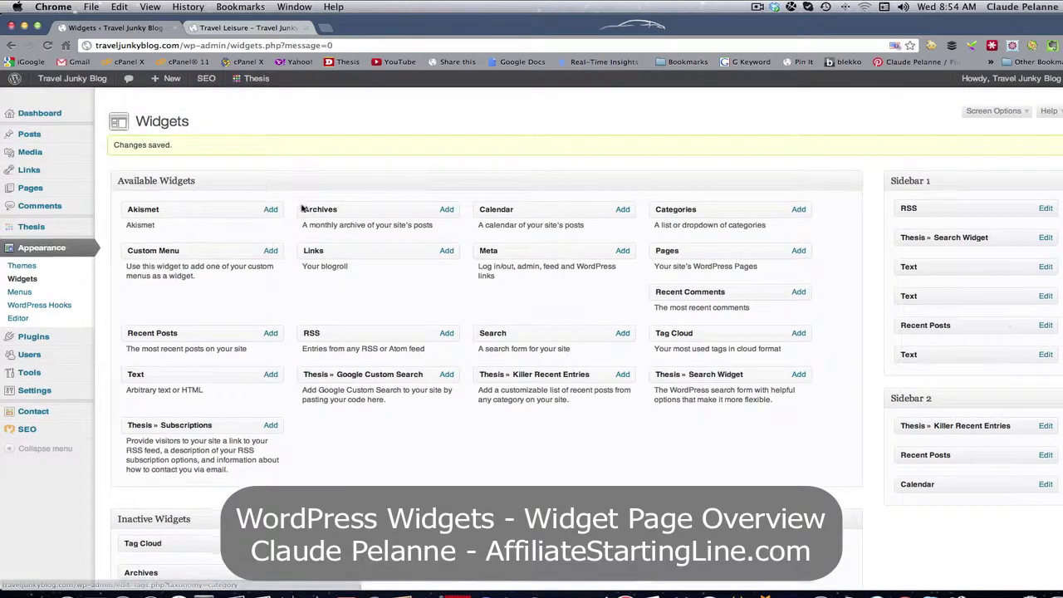
scroll(304, 214, "down", 2)
scroll(304, 213, "up", 3)
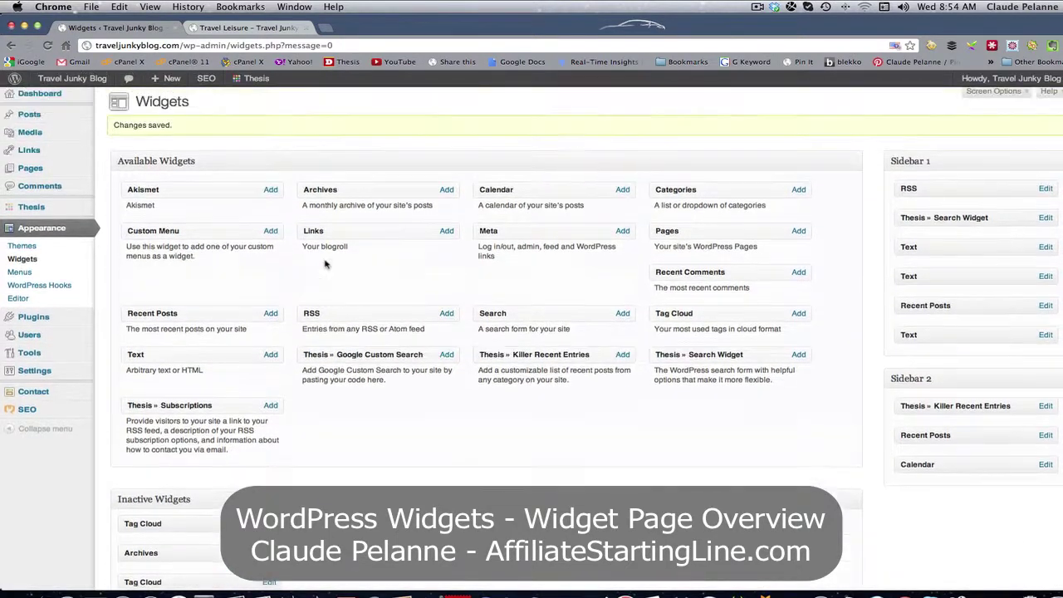
scroll(326, 262, "up", 1)
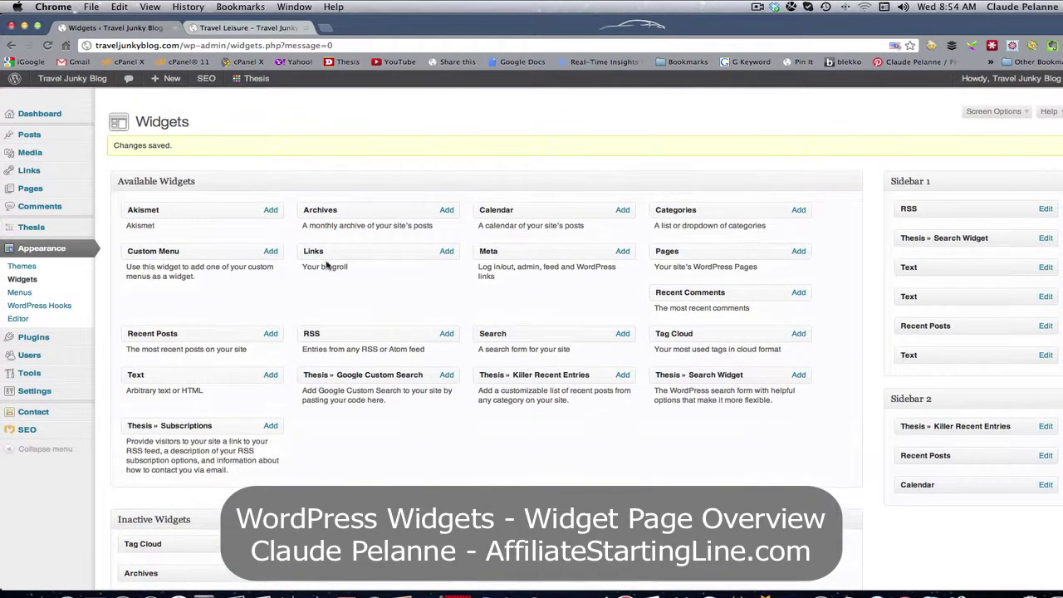
scroll(327, 263, "down", 2)
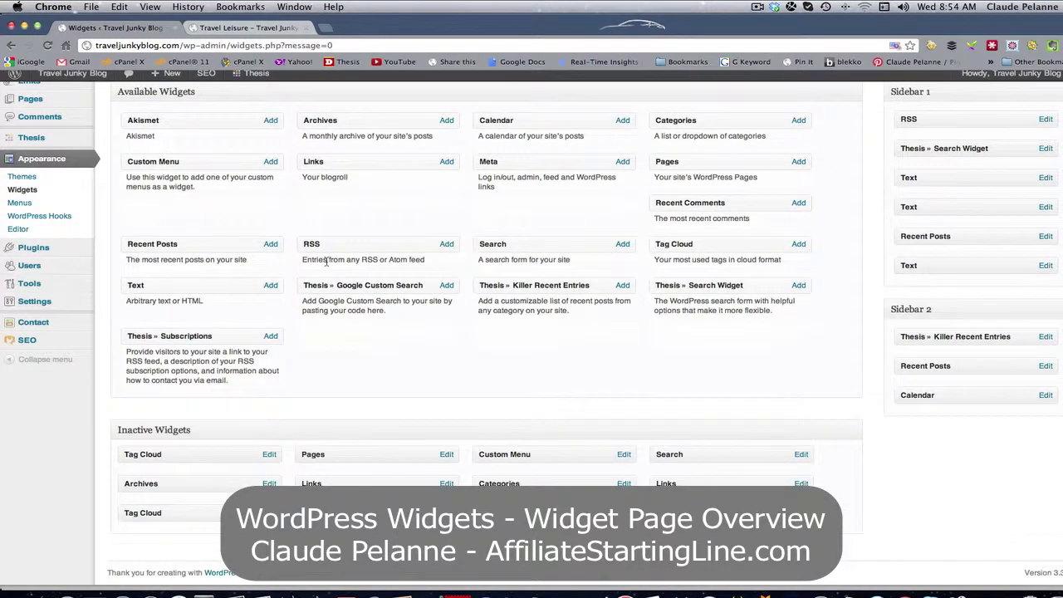
scroll(327, 264, "up", 2)
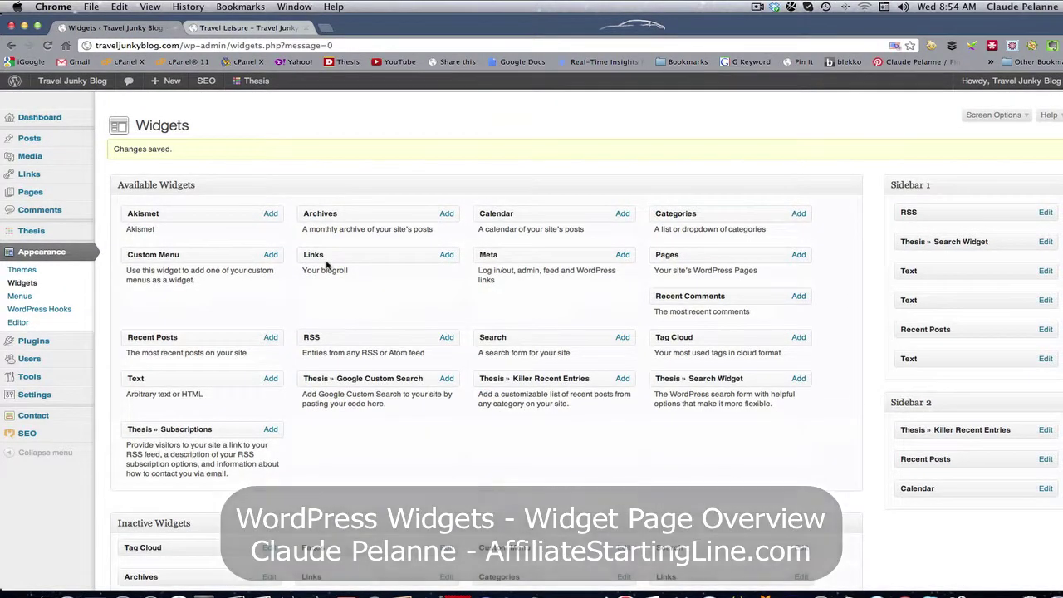